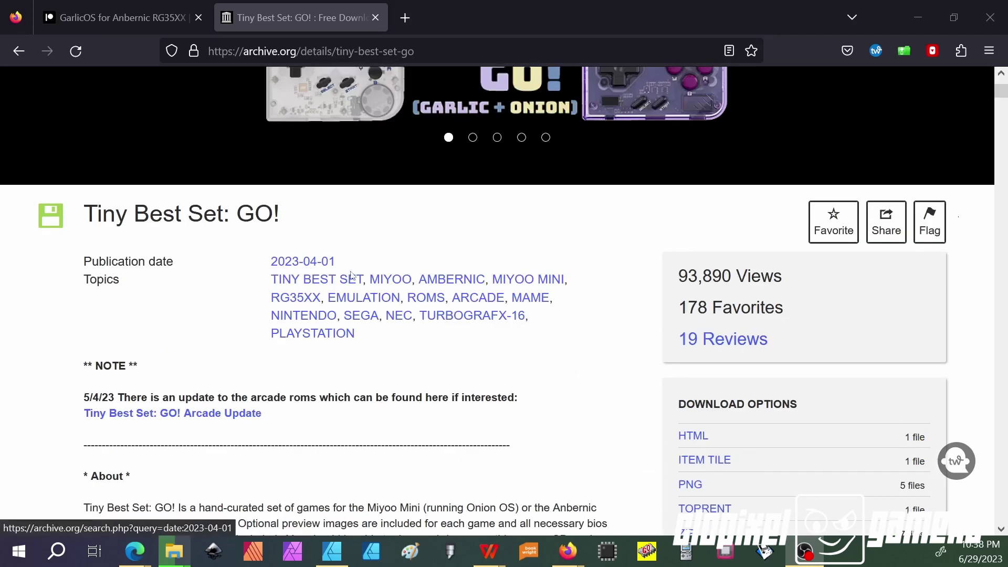
Review the installation instructions on the Tiny Best Set: GO! page, covering game, preview art and SD card folder steps
{"action": "scroll", "coordinate": [342, 263], "scroll_direction": "up", "scroll_amount": 5}
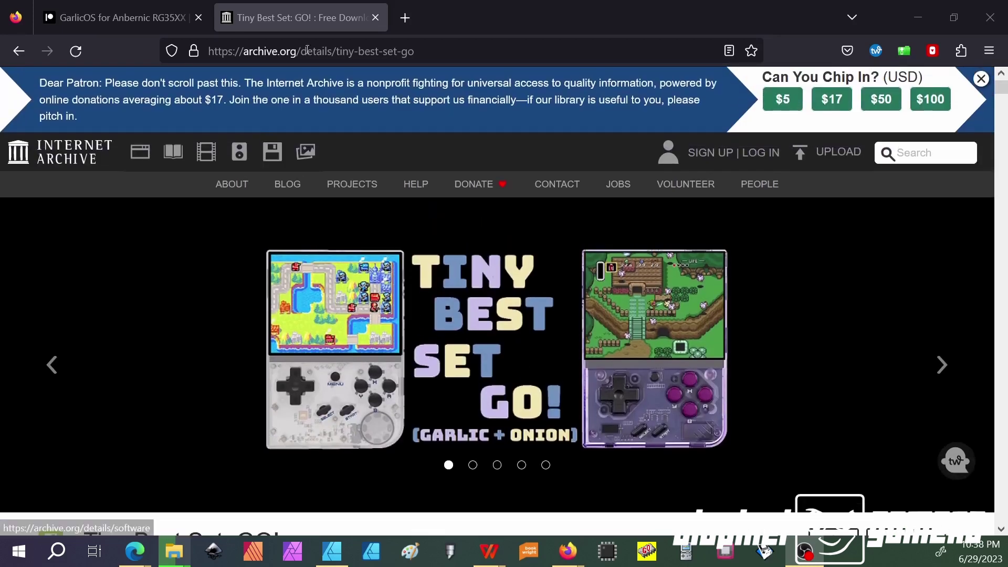
{"action": "scroll", "coordinate": [520, 453], "scroll_direction": "down", "scroll_amount": 4}
{"action": "scroll", "coordinate": [520, 453], "scroll_direction": "down", "scroll_amount": 9}
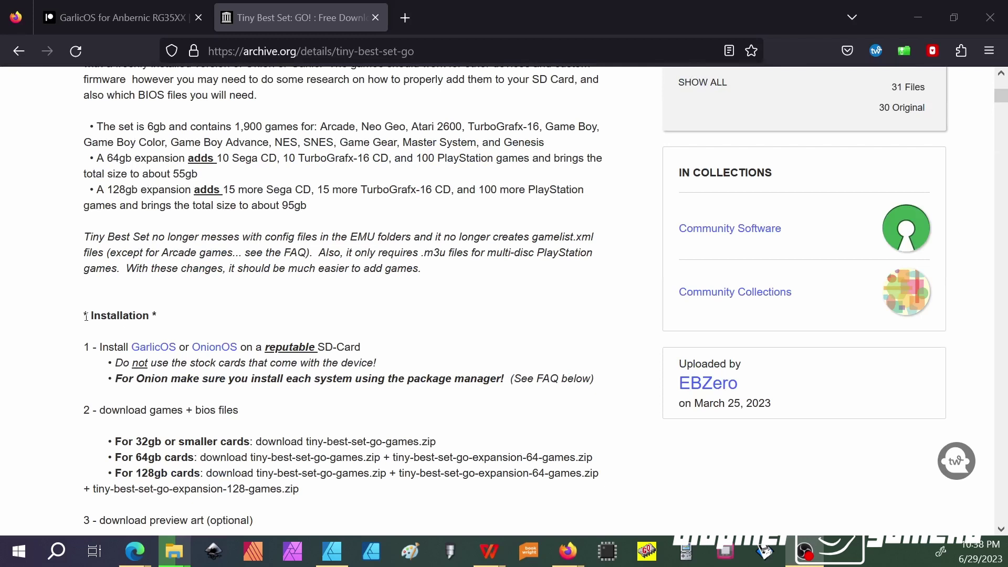
{"action": "scroll", "coordinate": [157, 260], "scroll_direction": "down", "scroll_amount": 4}
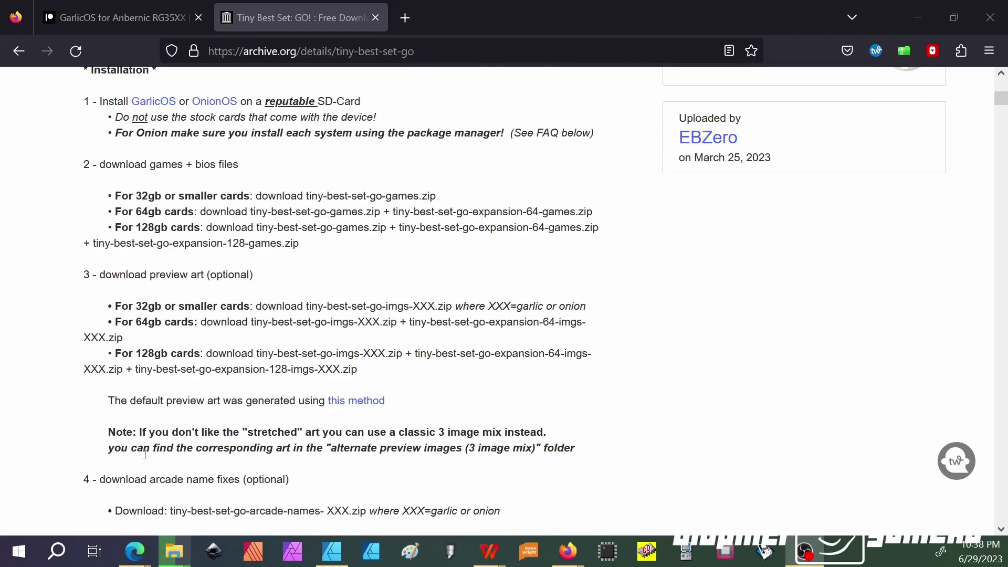
{"action": "scroll", "coordinate": [305, 454], "scroll_direction": "down", "scroll_amount": 2}
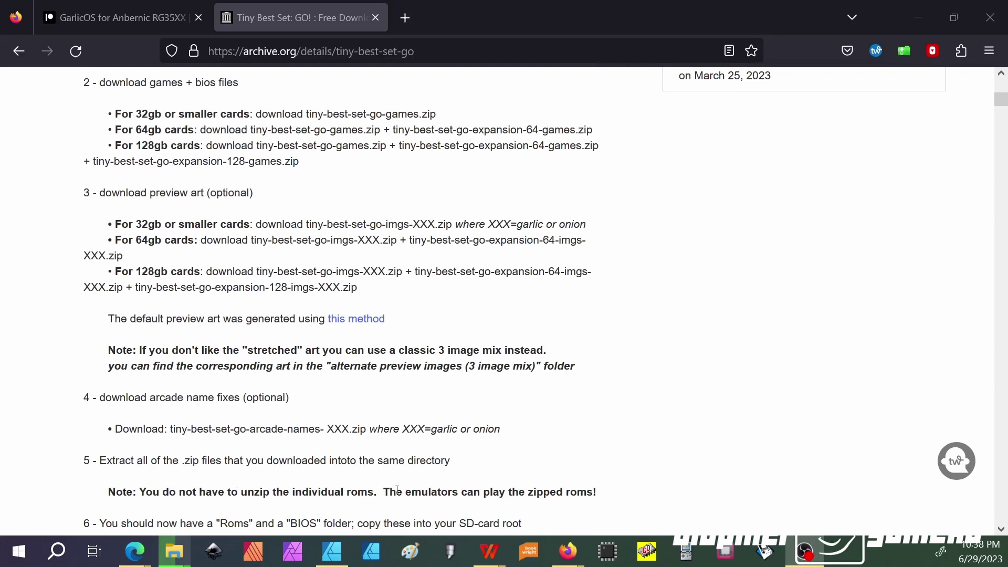
{"action": "scroll", "coordinate": [410, 482], "scroll_direction": "down", "scroll_amount": 2}
{"action": "scroll", "coordinate": [408, 482], "scroll_direction": "down", "scroll_amount": 2}
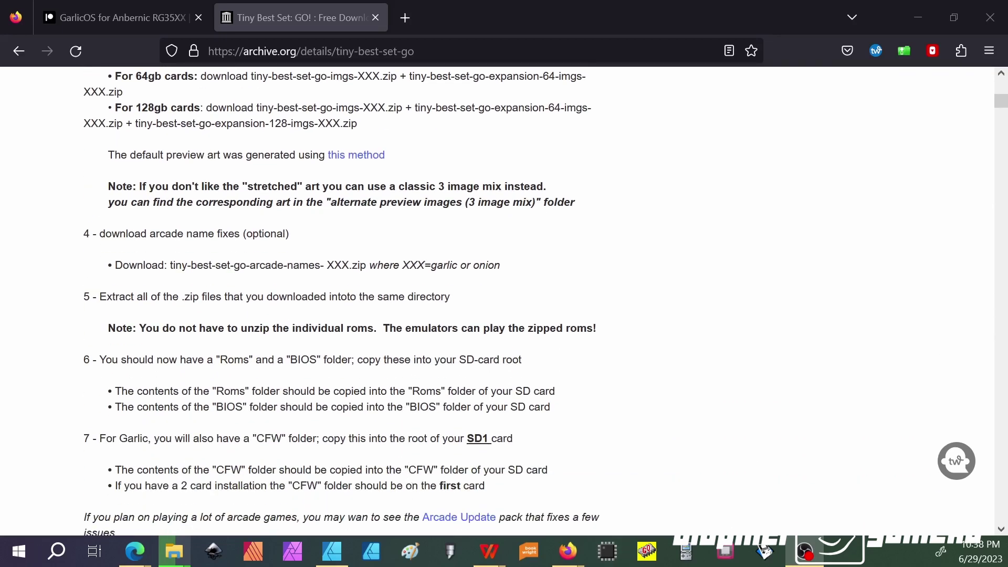
{"action": "scroll", "coordinate": [341, 299], "scroll_direction": "up", "scroll_amount": 6}
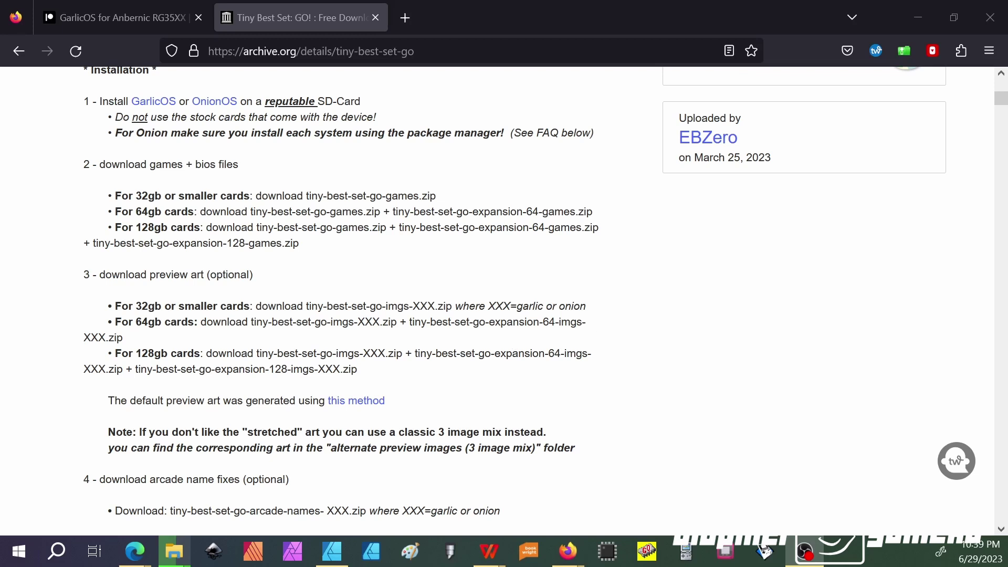
Switch to the rg35xx mod folder and extract garlic.img into it from the RG35XX-MicroSDCardImage.7z archive opened in 7-Zip
{"action": "key", "text": "alt+Tab"}
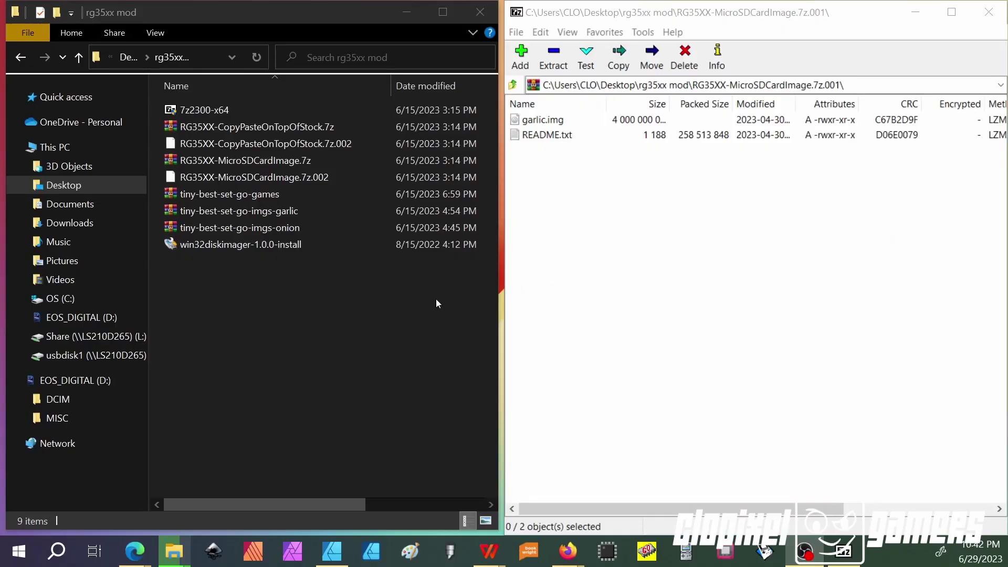
{"action": "double_click", "coordinate": [224, 162]}
{"action": "right_click", "coordinate": [225, 159]}
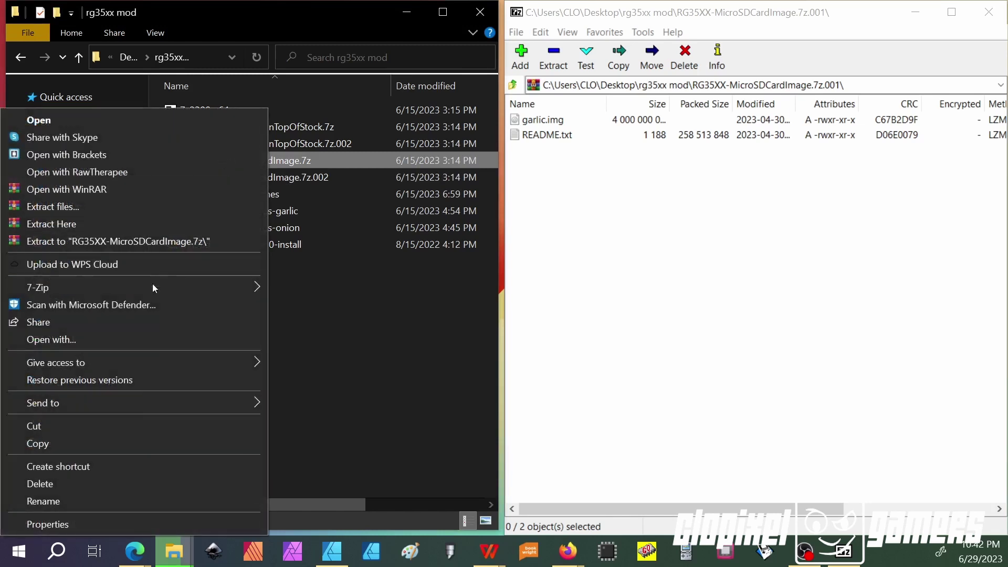
{"action": "mouse_move", "coordinate": [160, 288]}
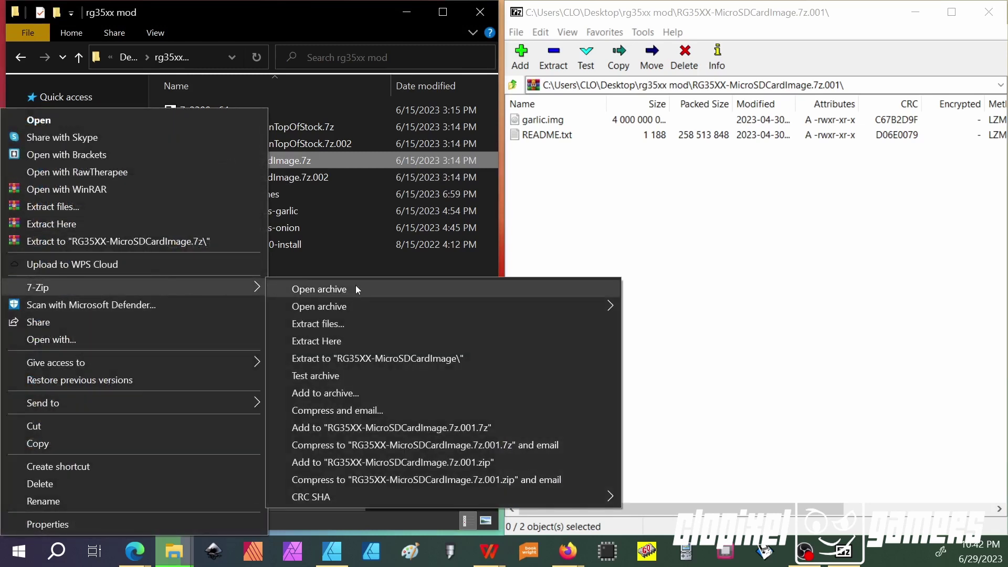
{"action": "left_click", "coordinate": [603, 179]}
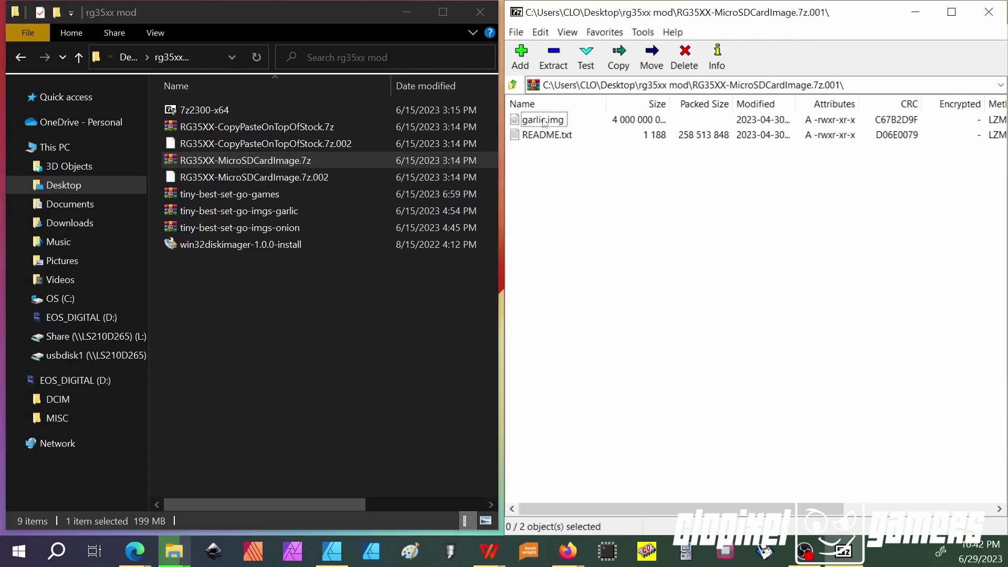
{"action": "left_click_drag", "start_coordinate": [544, 122], "coordinate": [341, 355]}
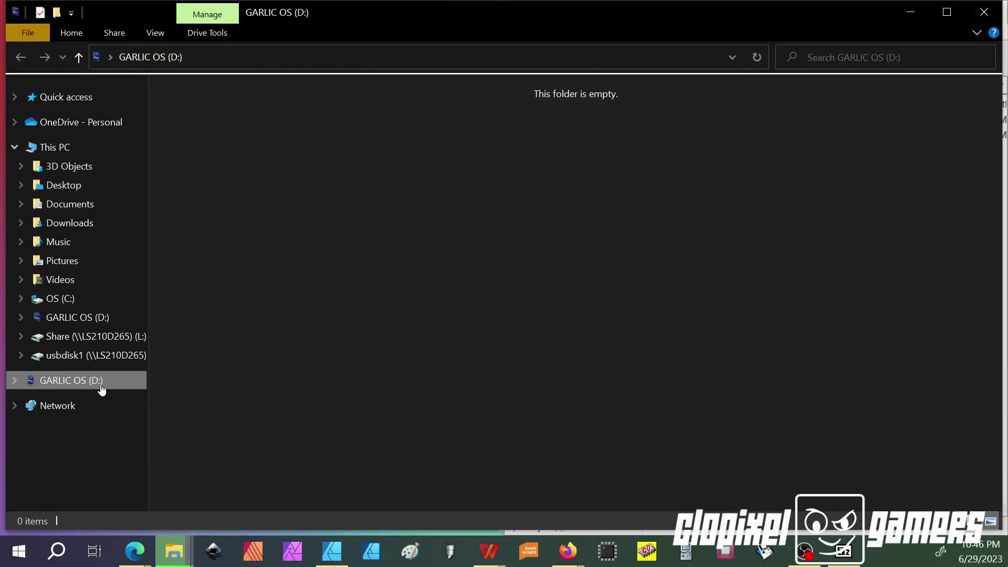
Check the format settings for the GARLIC OS (D:) card, leave it unformatted and close the drive window
{"action": "right_click", "coordinate": [102, 386]}
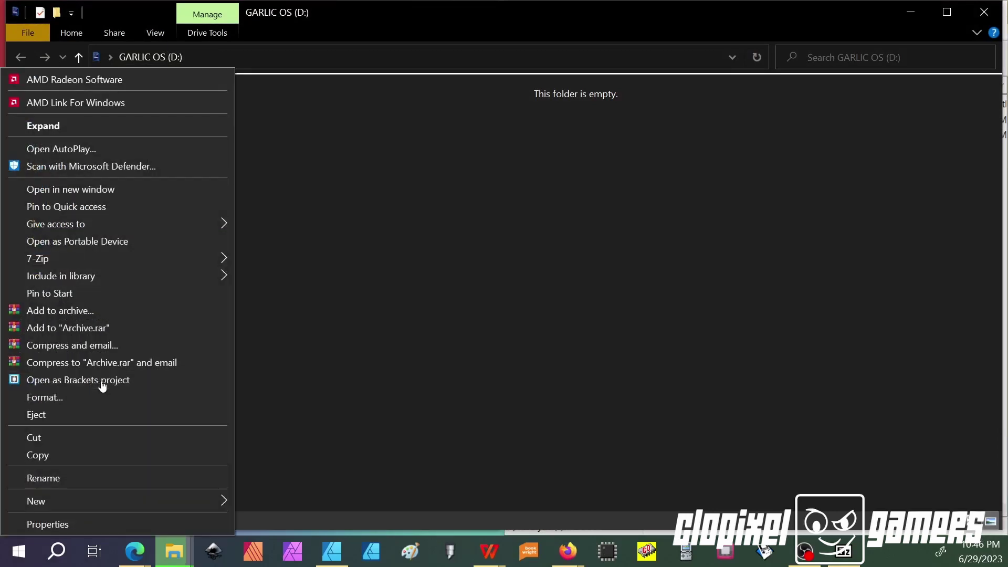
{"action": "left_click", "coordinate": [175, 401]}
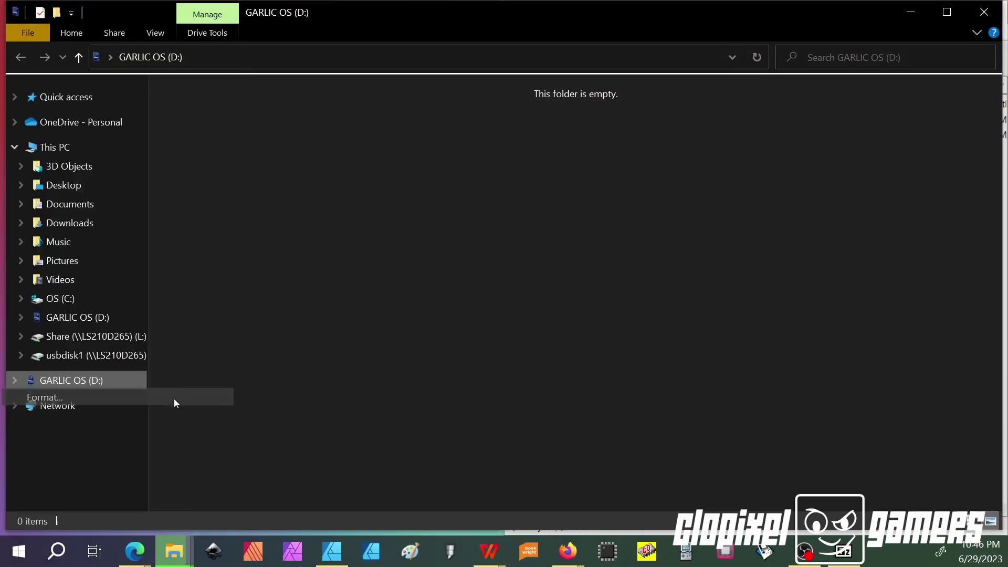
{"action": "left_click_drag", "start_coordinate": [189, 176], "coordinate": [636, 137]}
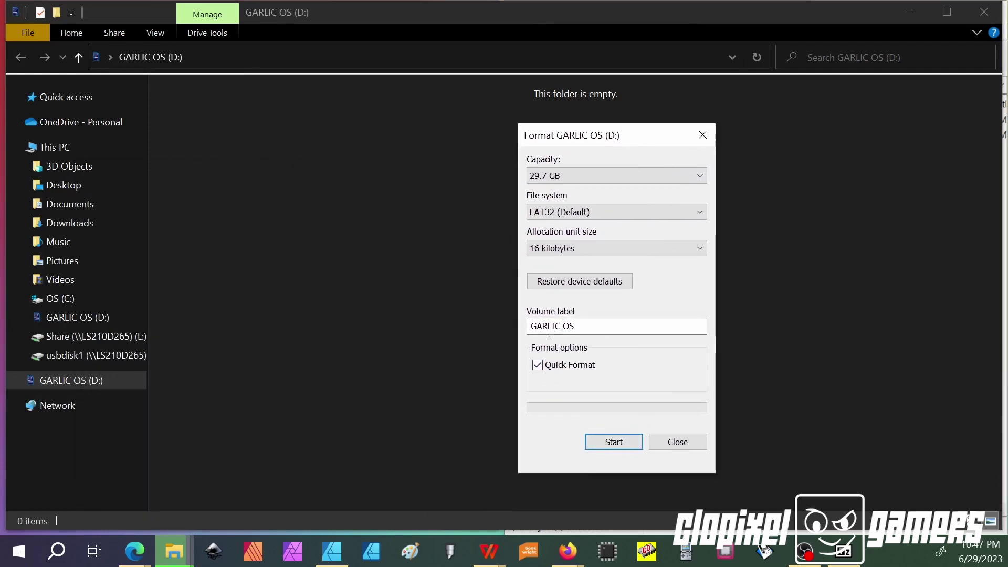
{"action": "left_click", "coordinate": [696, 446]}
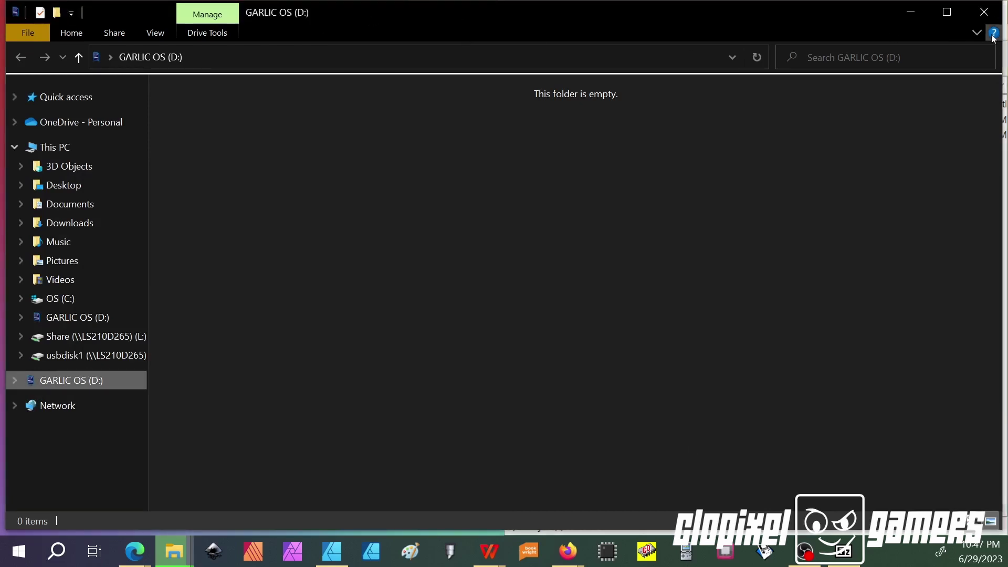
{"action": "left_click", "coordinate": [984, 11]}
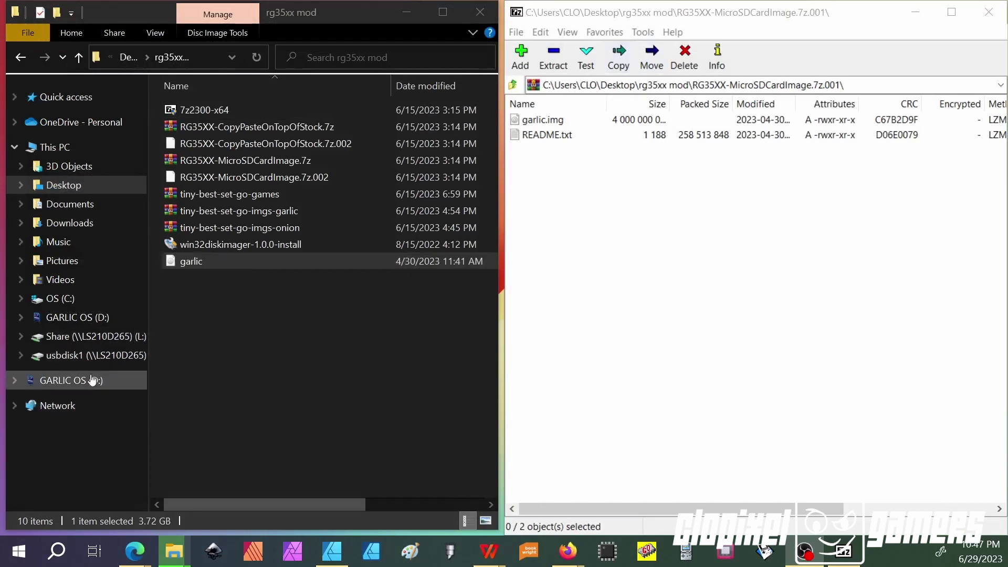
{"action": "right_click", "coordinate": [265, 263]}
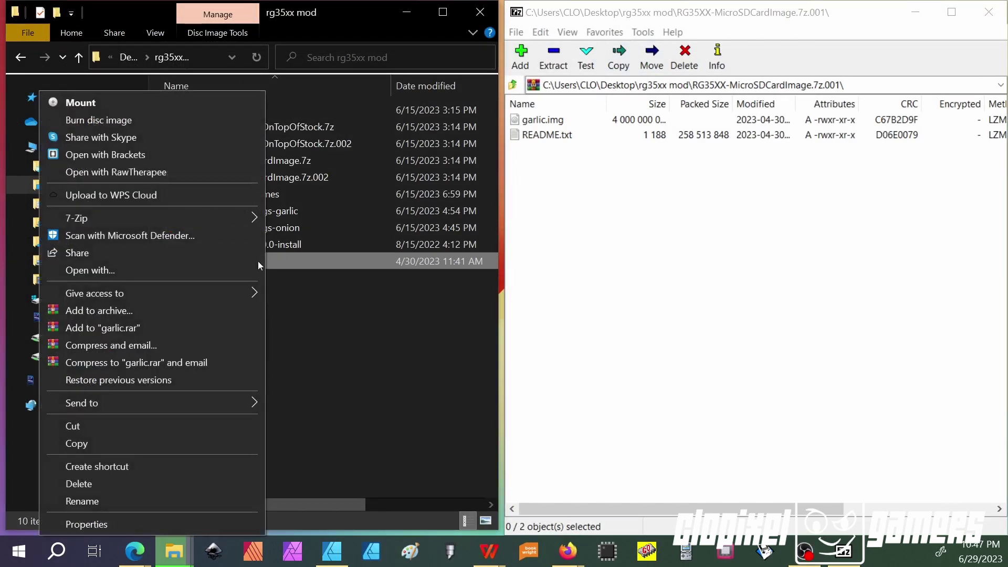
{"action": "left_click", "coordinate": [224, 272]}
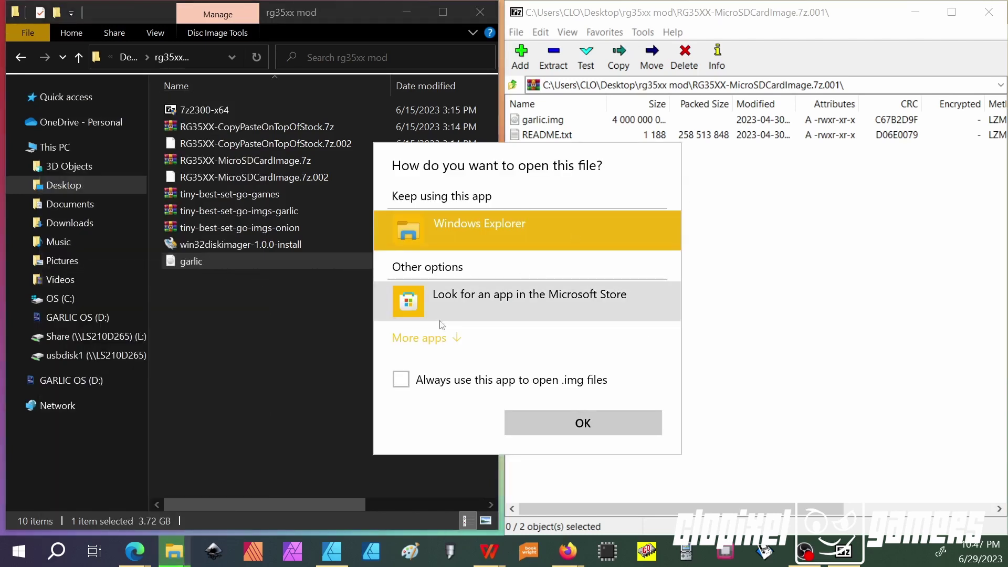
{"action": "left_click", "coordinate": [314, 356]}
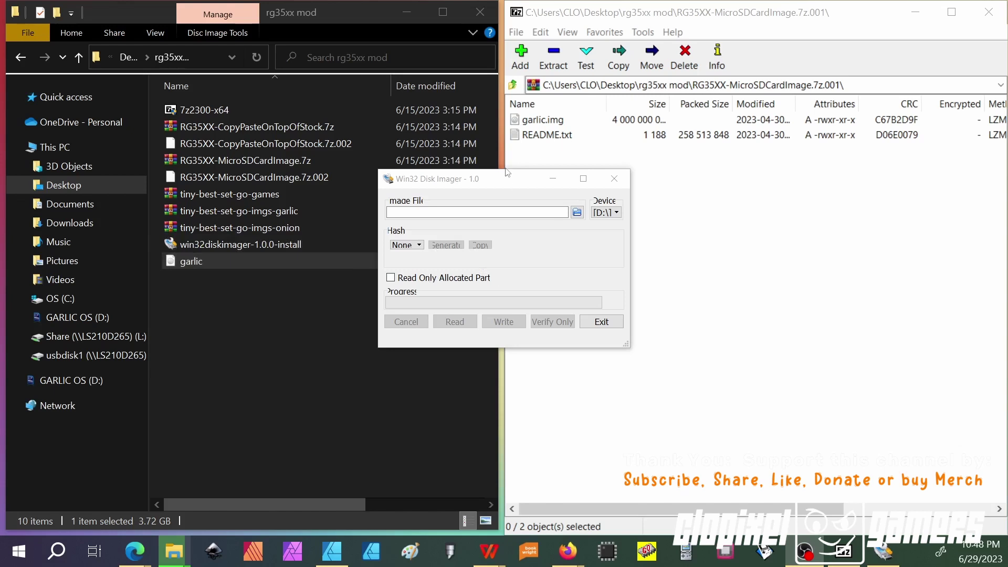
Load garlic.img from the Desktop's rg35xx mod folder into Win32 Disk Imager and write it to device D:
{"action": "left_click", "coordinate": [351, 263]}
{"action": "left_click_drag", "start_coordinate": [533, 182], "coordinate": [546, 296]}
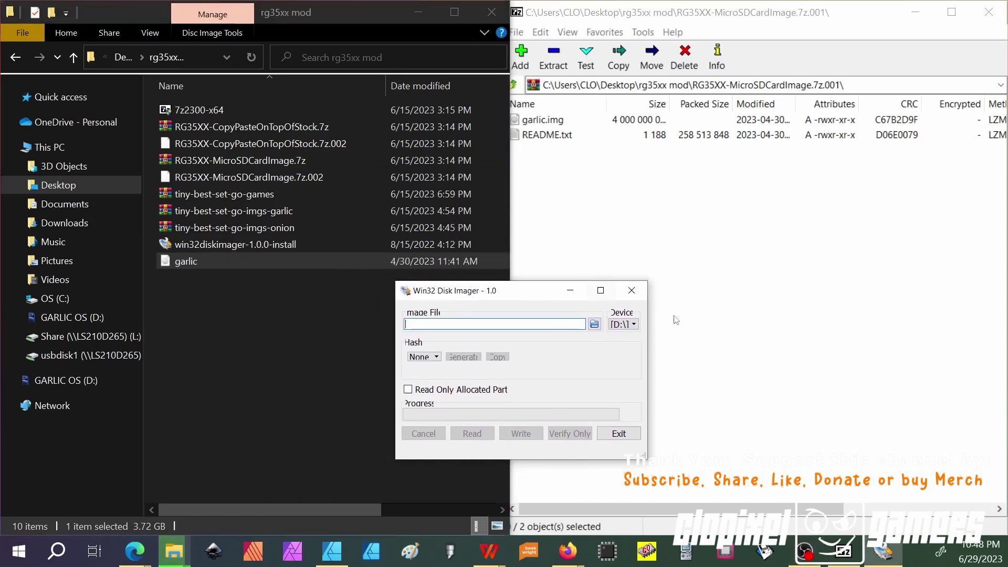
{"action": "left_click", "coordinate": [595, 325]}
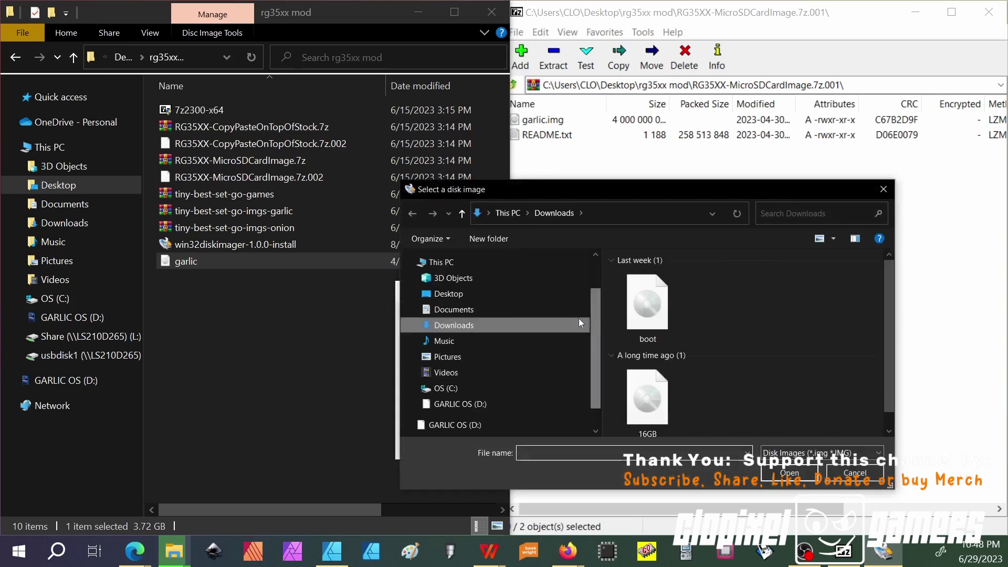
{"action": "left_click", "coordinate": [533, 292]}
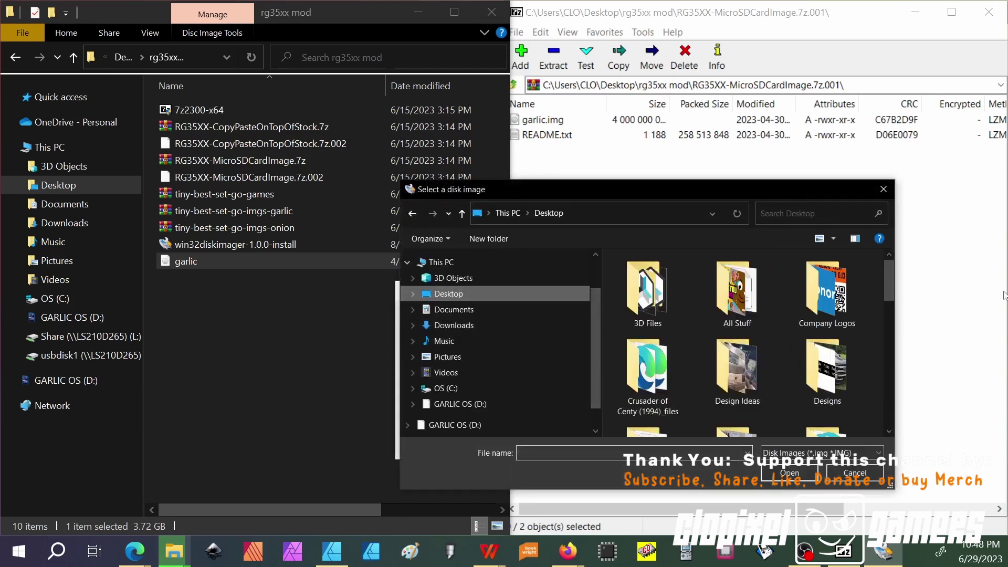
{"action": "scroll", "coordinate": [827, 368], "scroll_direction": "down", "scroll_amount": 5}
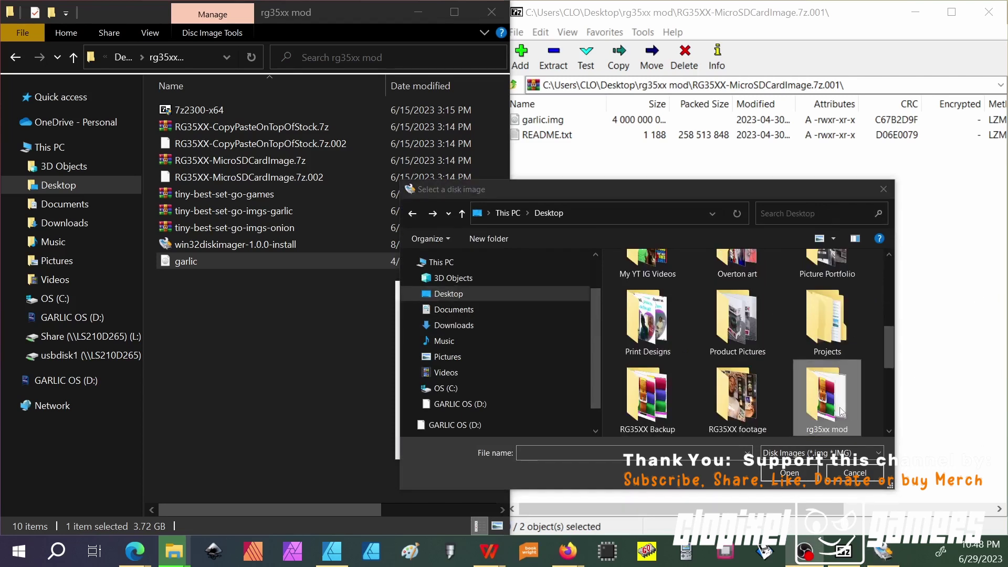
{"action": "double_click", "coordinate": [828, 396]}
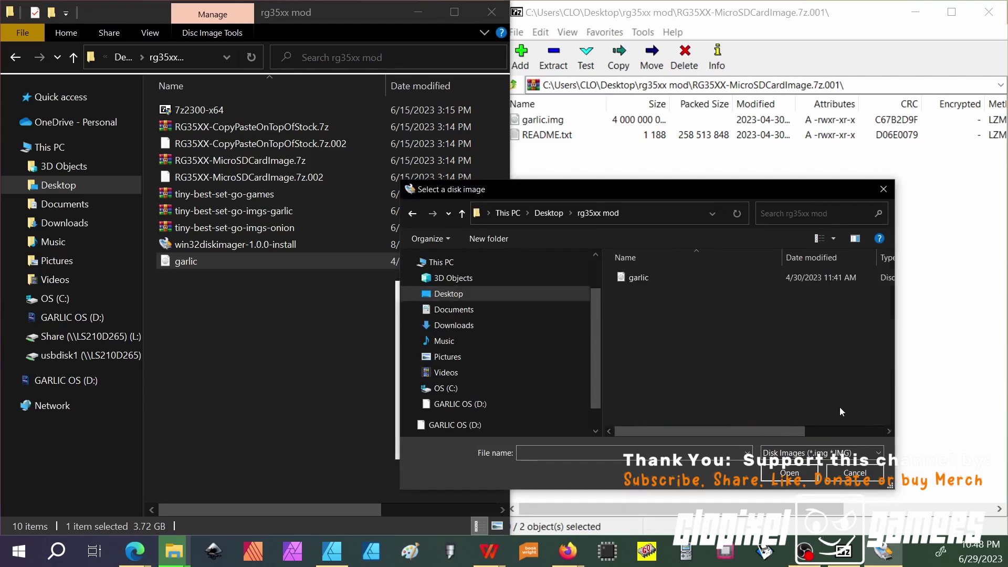
{"action": "left_click", "coordinate": [674, 284]}
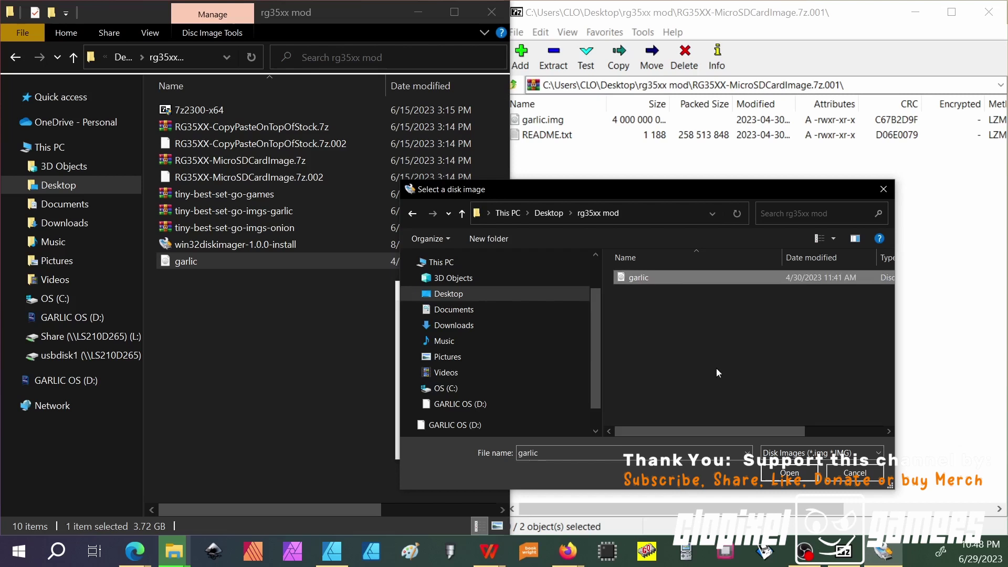
{"action": "left_click", "coordinate": [797, 478]}
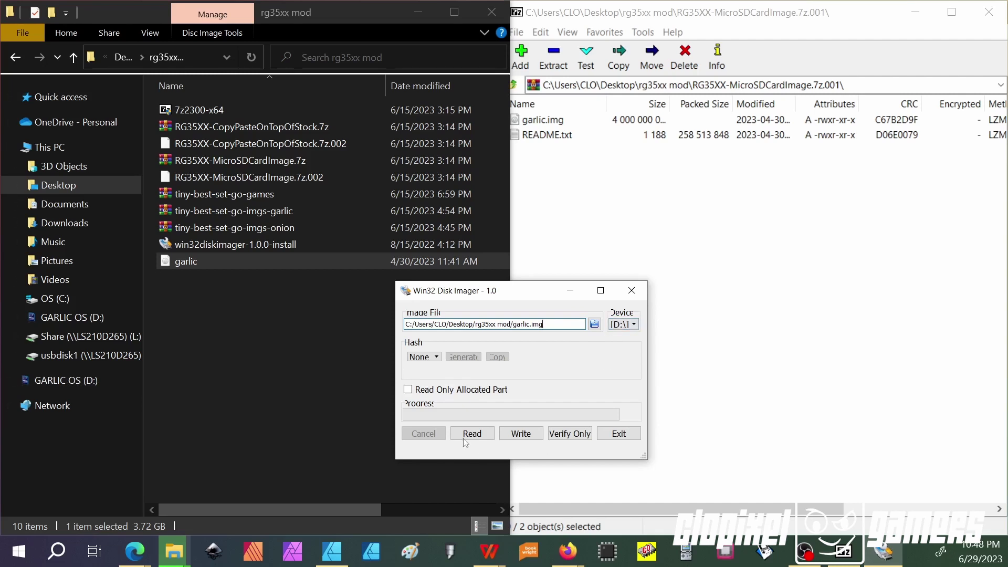
{"action": "left_click", "coordinate": [521, 434]}
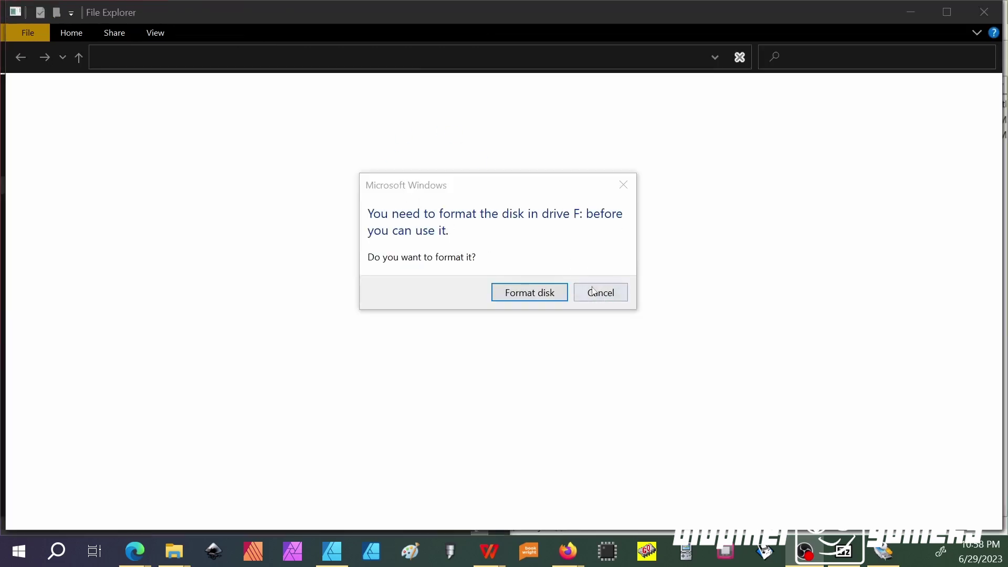
Decline formatting drive F:, dismiss the inaccessible-location error and look through the card's SDHC partitions in the drive list
{"action": "left_click", "coordinate": [594, 292]}
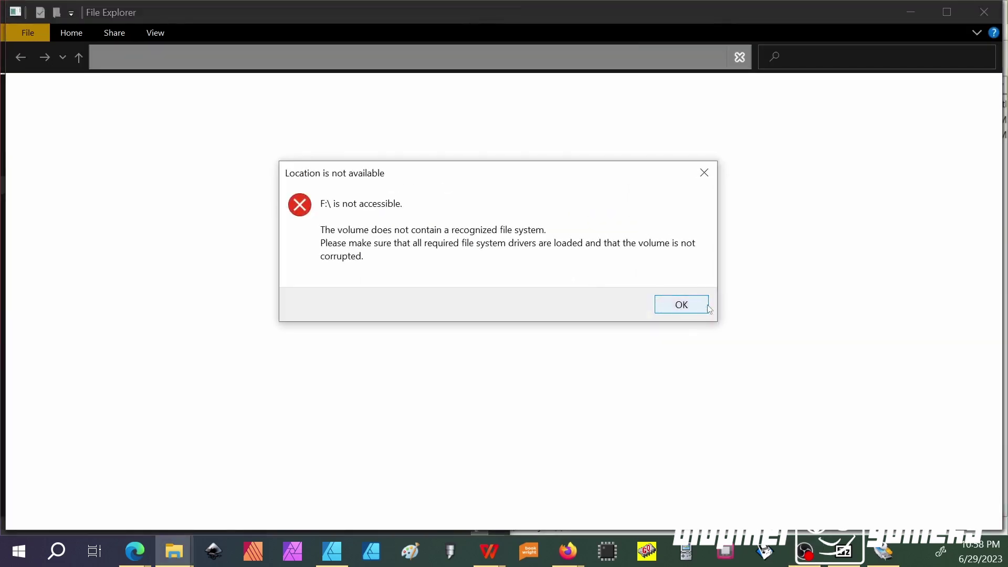
{"action": "left_click", "coordinate": [704, 173]}
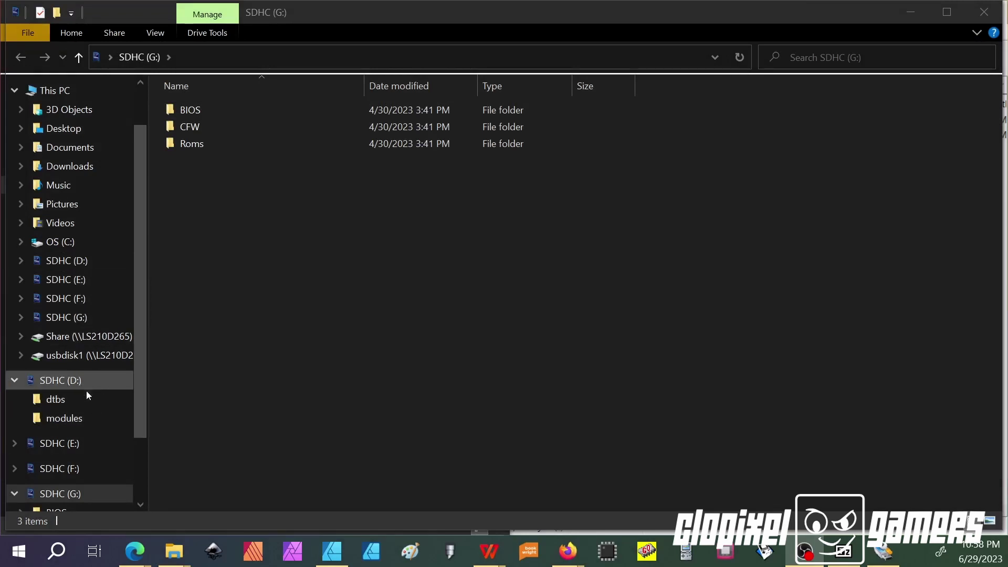
{"action": "left_click_drag", "start_coordinate": [141, 411], "coordinate": [143, 453]}
{"action": "scroll", "coordinate": [140, 448], "scroll_direction": "up", "scroll_amount": 3}
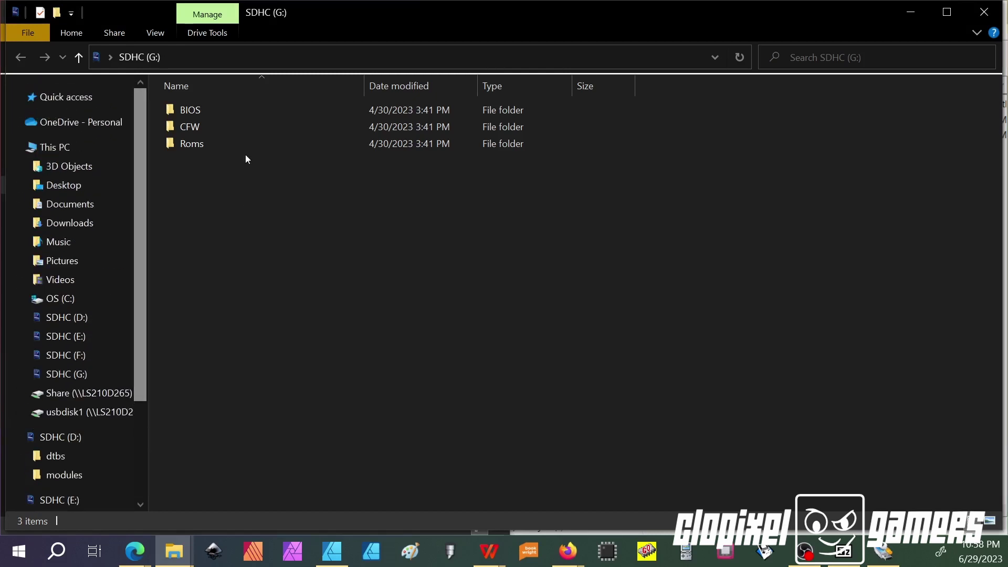